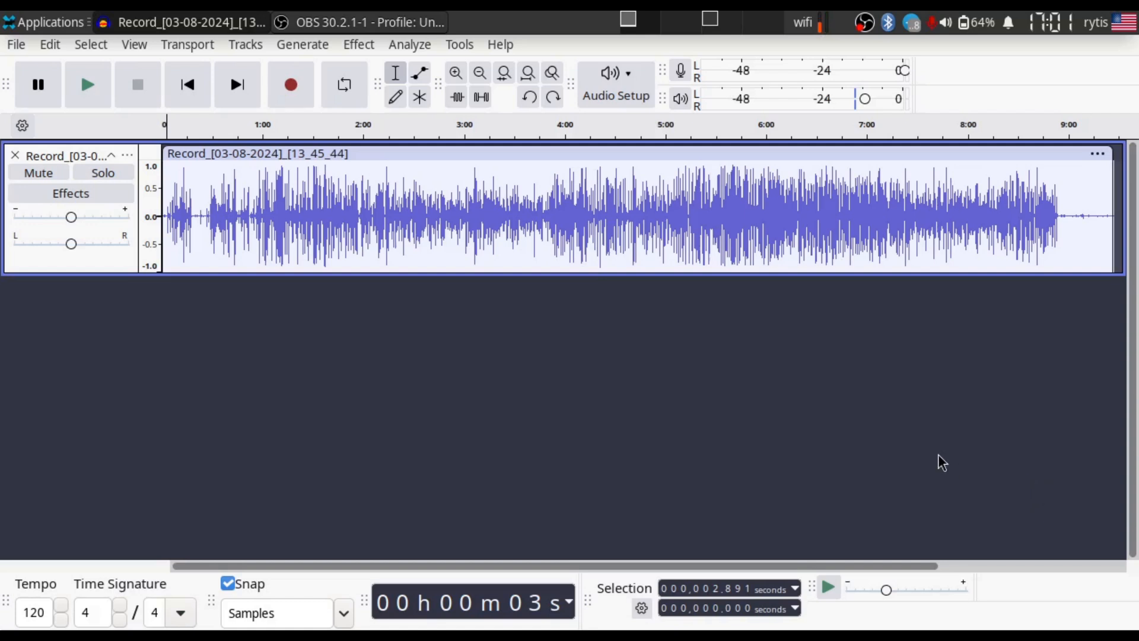
- Trim the recording by deleting about the first 31 seconds and about 46 seconds from the quiet end onward
{"action": "left_click_drag", "start_coordinate": [215, 199], "coordinate": [159, 209]}
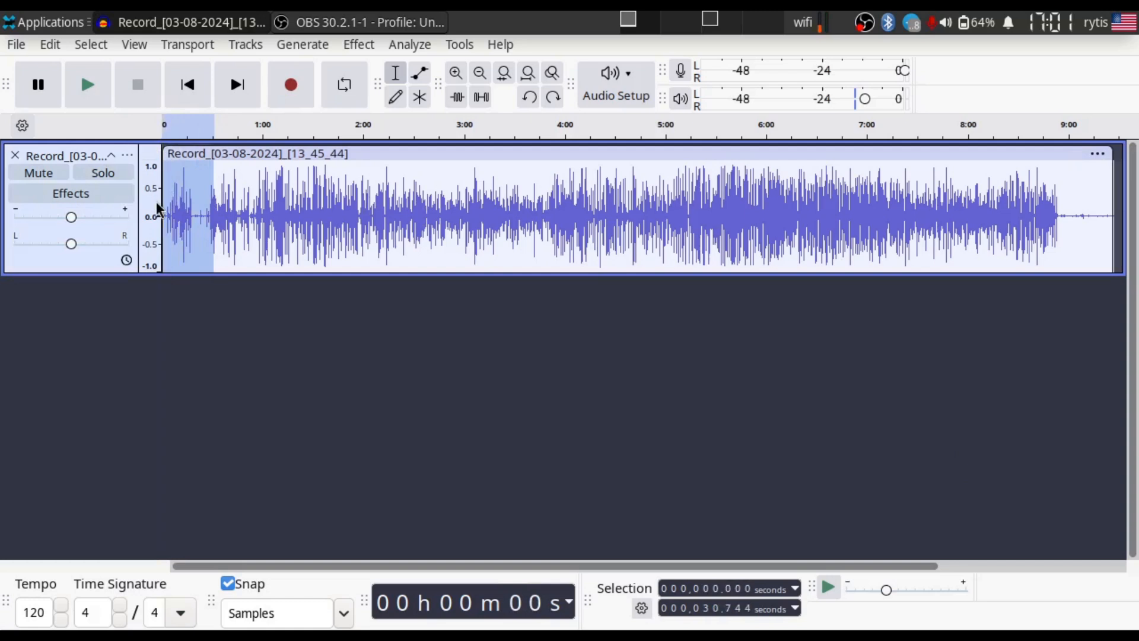
{"action": "key", "text": "Delete"}
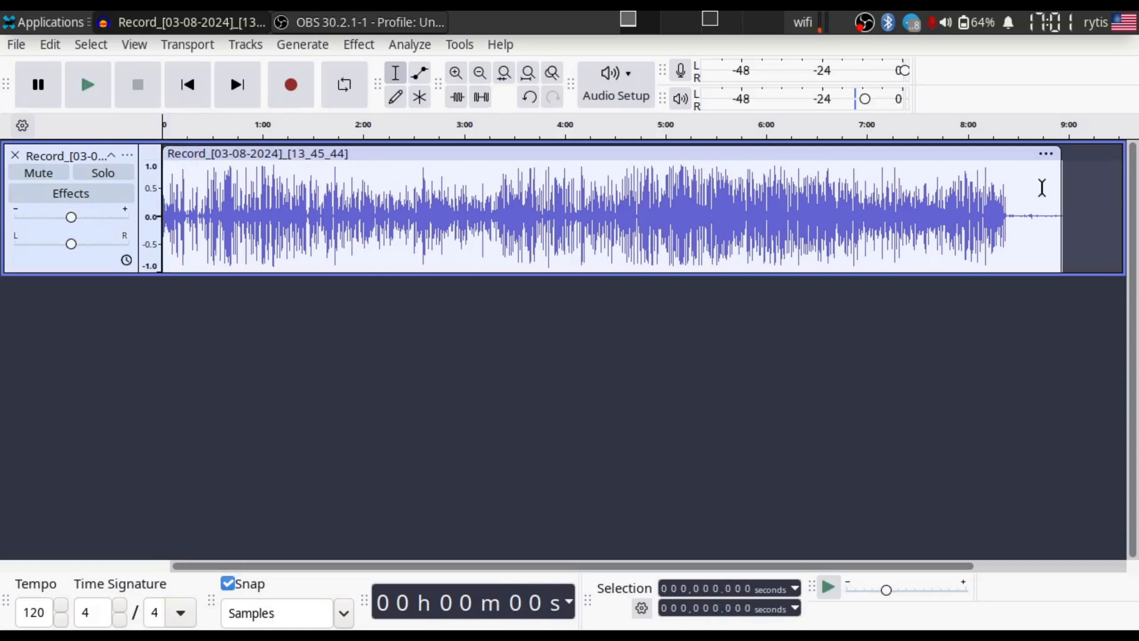
{"action": "left_click_drag", "start_coordinate": [995, 192], "coordinate": [1064, 213]}
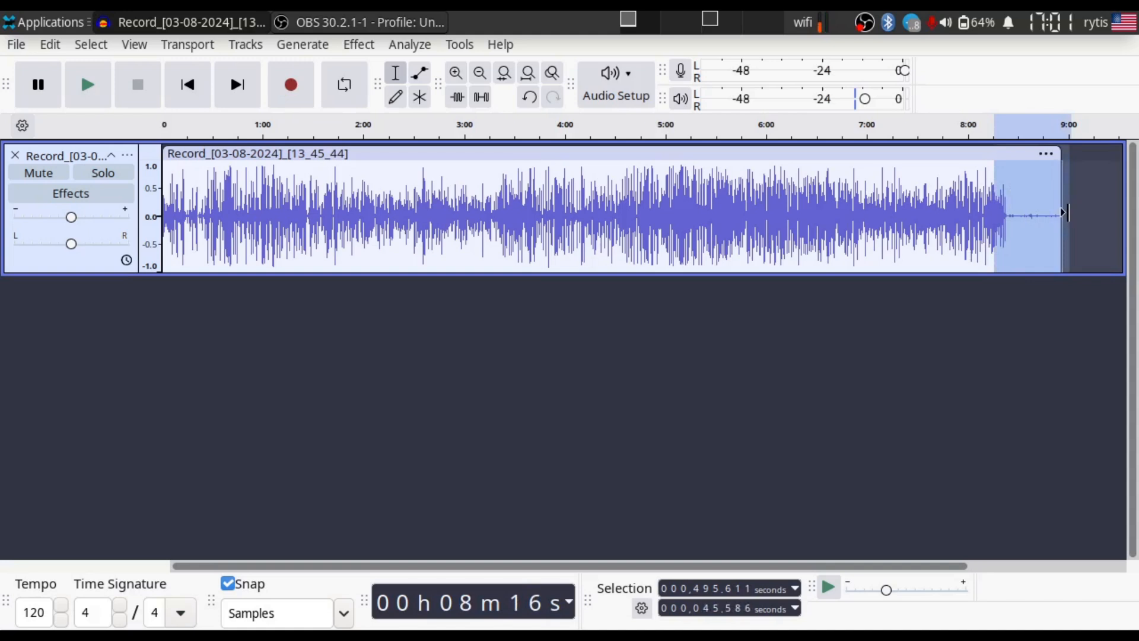
{"action": "key", "text": "Delete"}
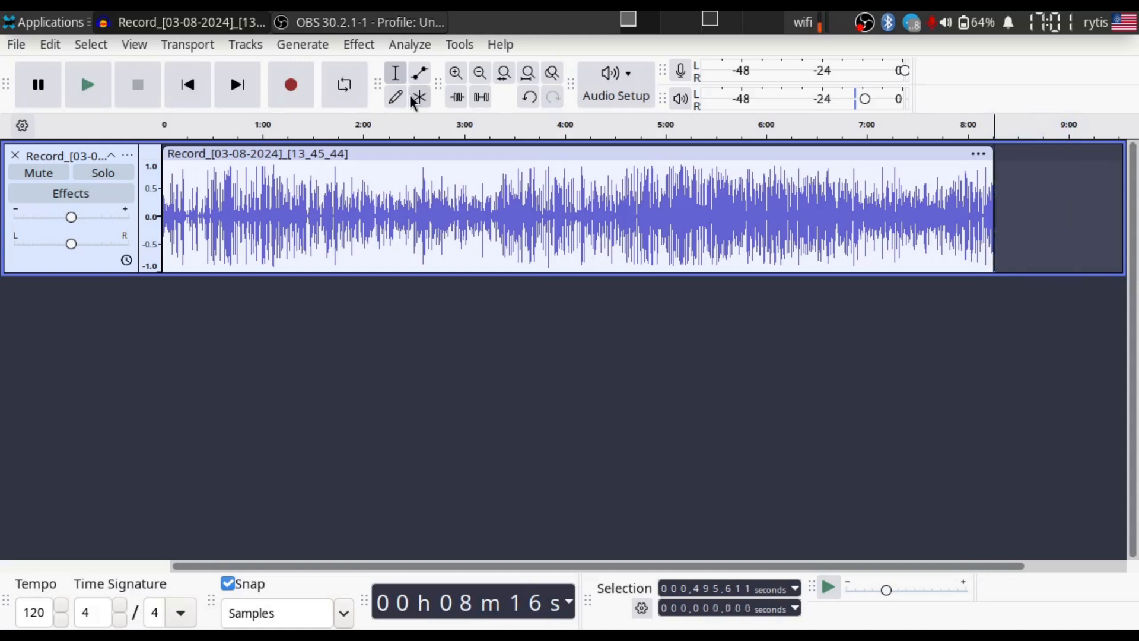
- Export the trimmed recording as a mono 48000 Hz WAV file named Record_[03-08-2024]_[13_45_44]_trim.wav
{"action": "left_click", "coordinate": [16, 45]}
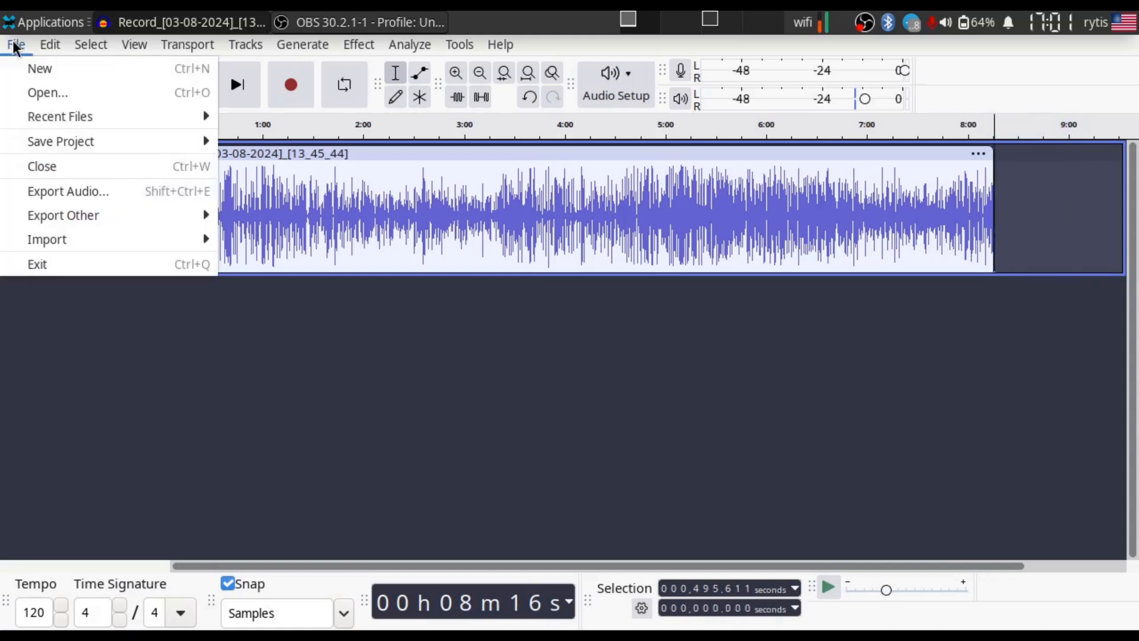
{"action": "mouse_move", "coordinate": [68, 238]}
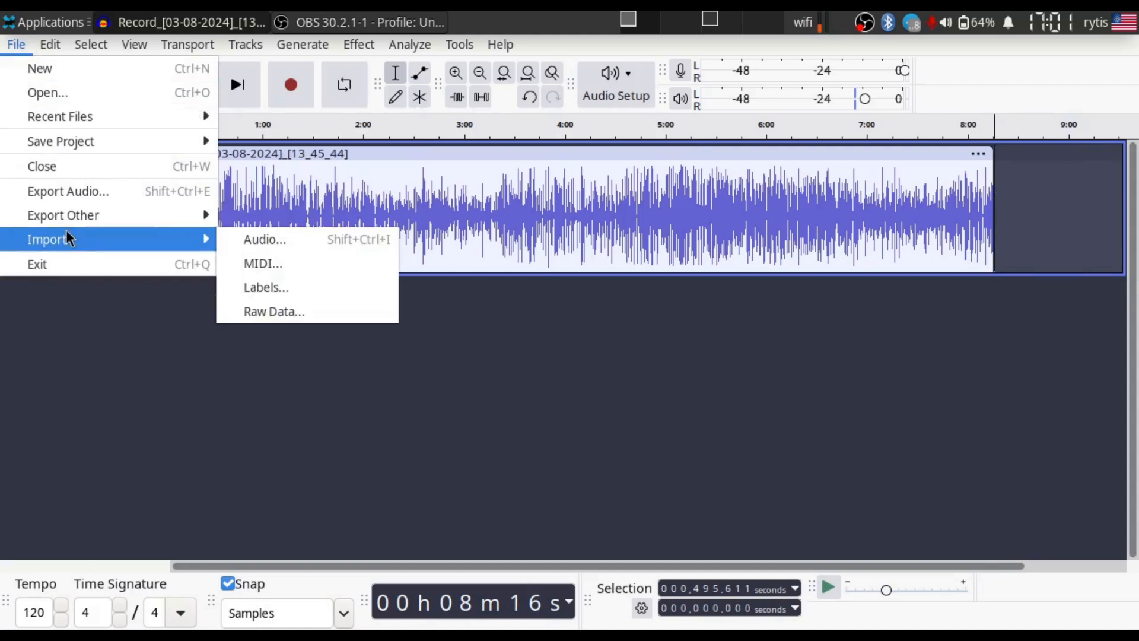
{"action": "left_click", "coordinate": [77, 191]}
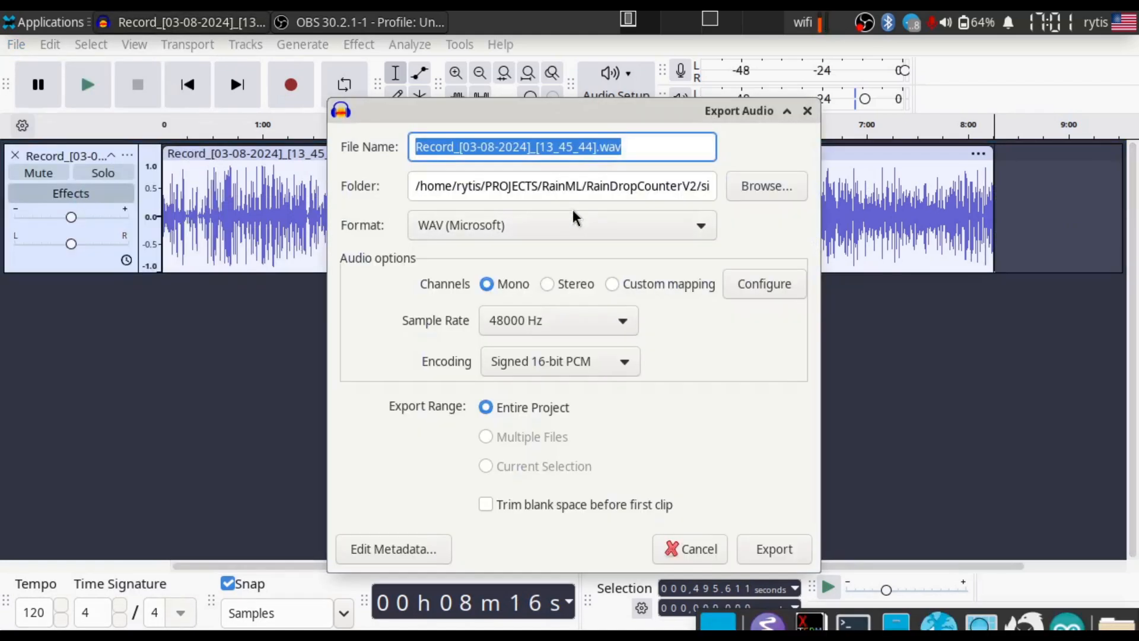
{"action": "left_click", "coordinate": [596, 149]}
{"action": "type", "text": "_trim"}
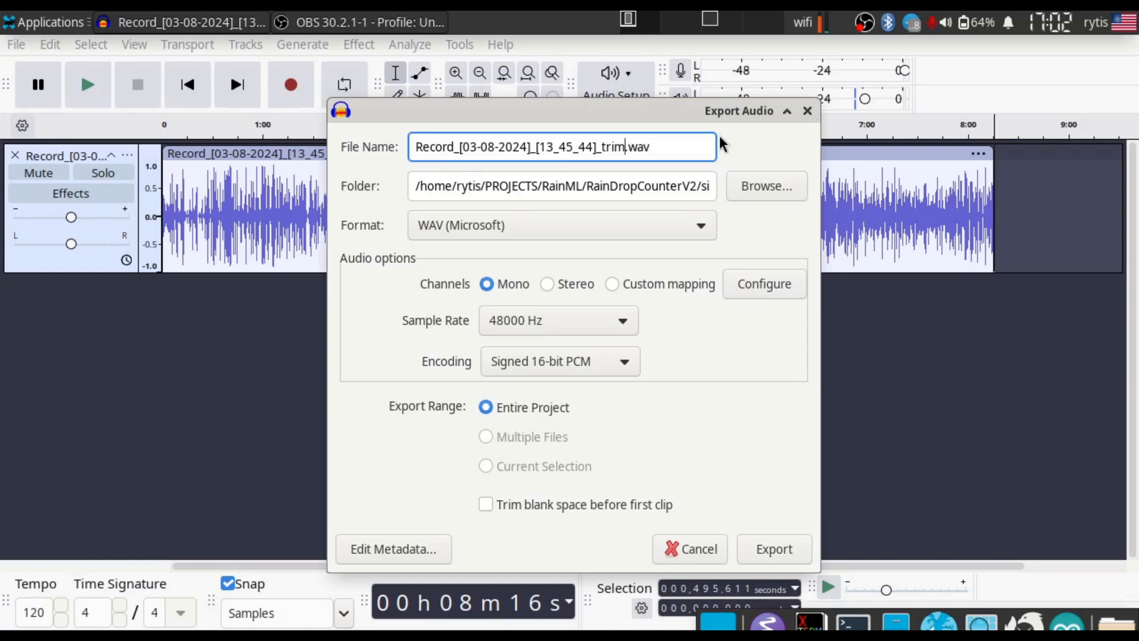
{"action": "left_click", "coordinate": [759, 551]}
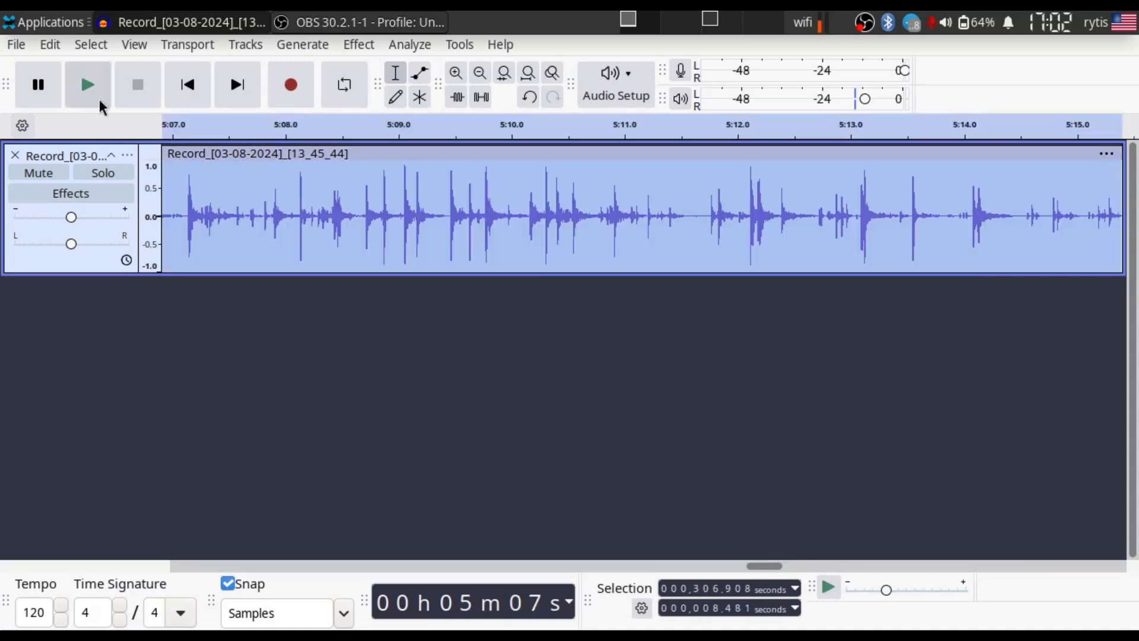
- Play back the selected section of the recording from about 5:07 to 5:15
{"action": "left_click", "coordinate": [99, 99]}
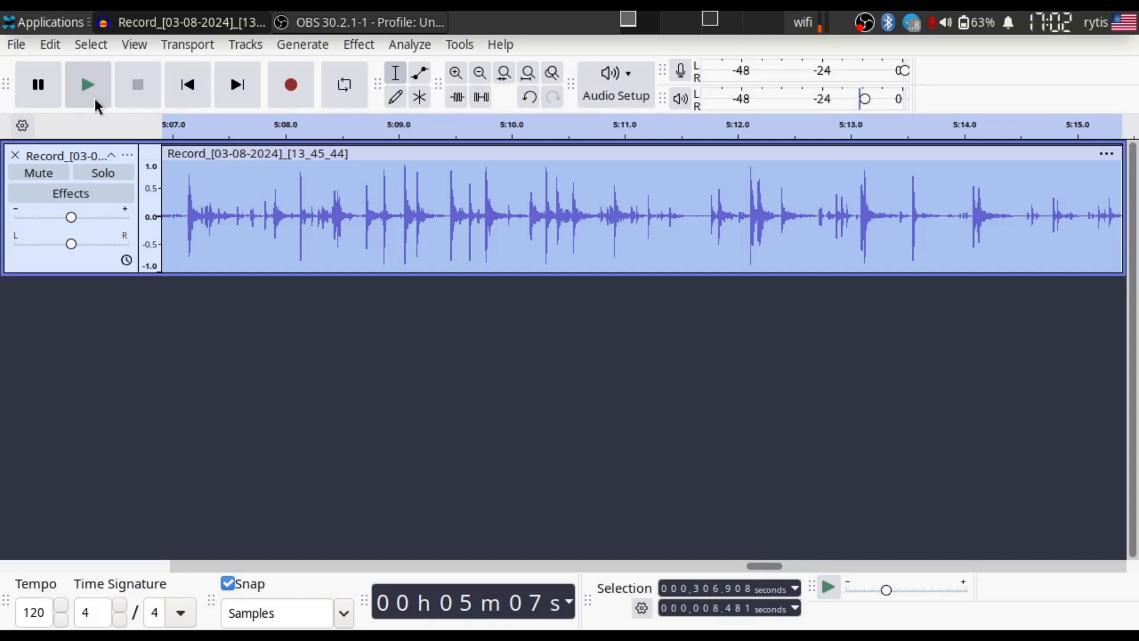
{"action": "key", "text": "ctrl+f"}
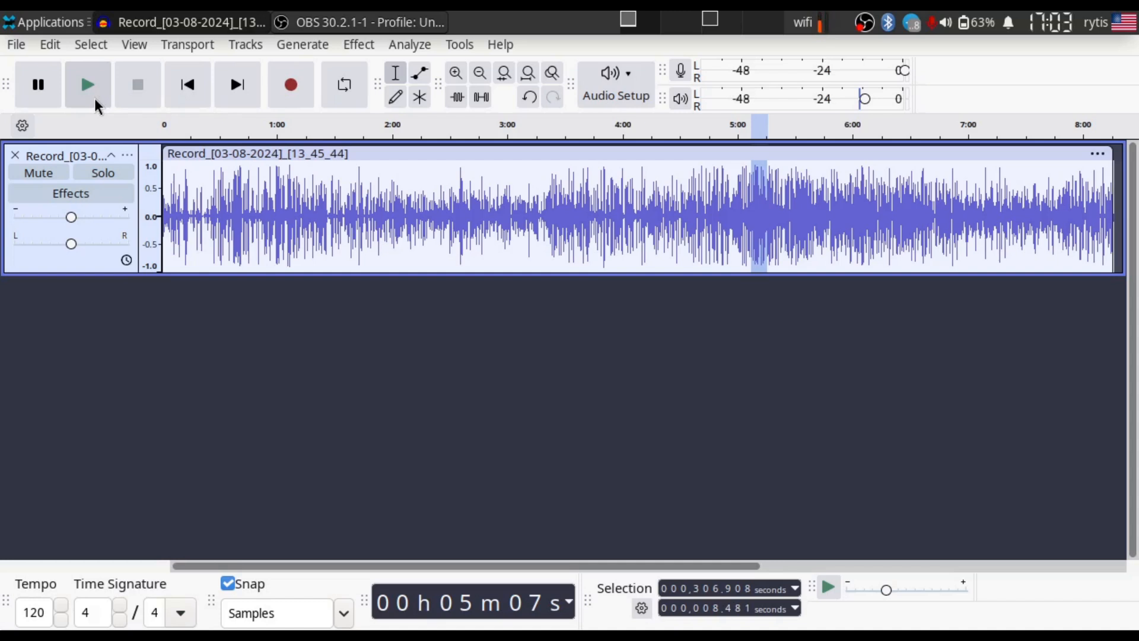
- Show the track in Multi-view with waveform and spectrogram, and enlarge its height to nearly fill the workspace
{"action": "left_click", "coordinate": [128, 156]}
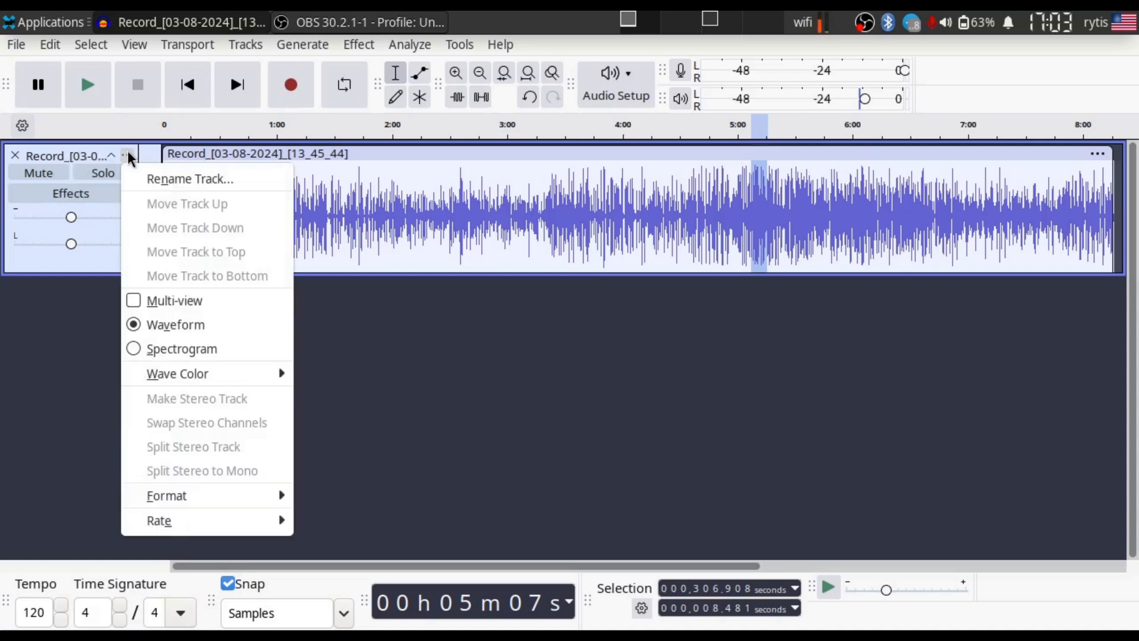
{"action": "left_click", "coordinate": [171, 299]}
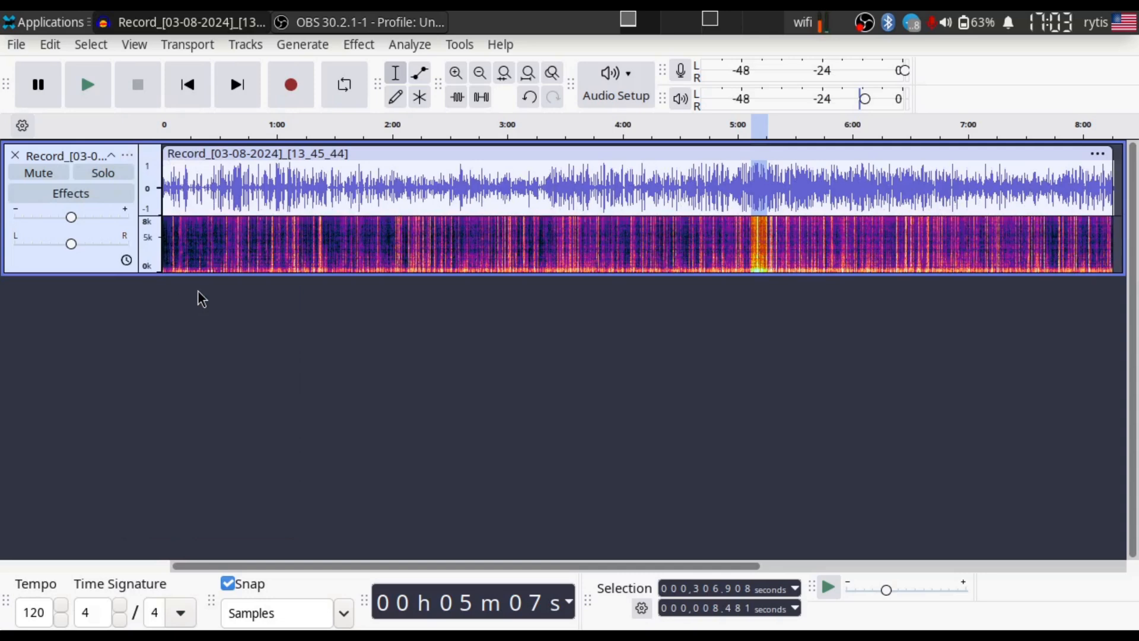
{"action": "left_click_drag", "start_coordinate": [361, 273], "coordinate": [416, 532]}
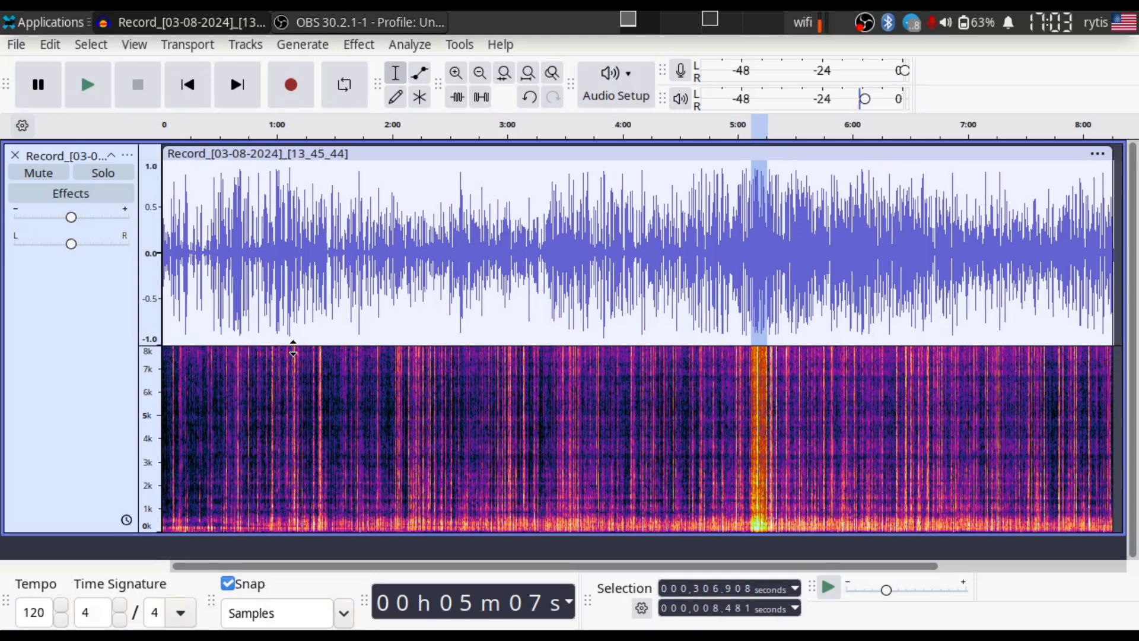
- Set the track's spectrogram to a maximum frequency of 24000 Hz, window size 128 and window type Hamming
{"action": "left_click", "coordinate": [127, 156]}
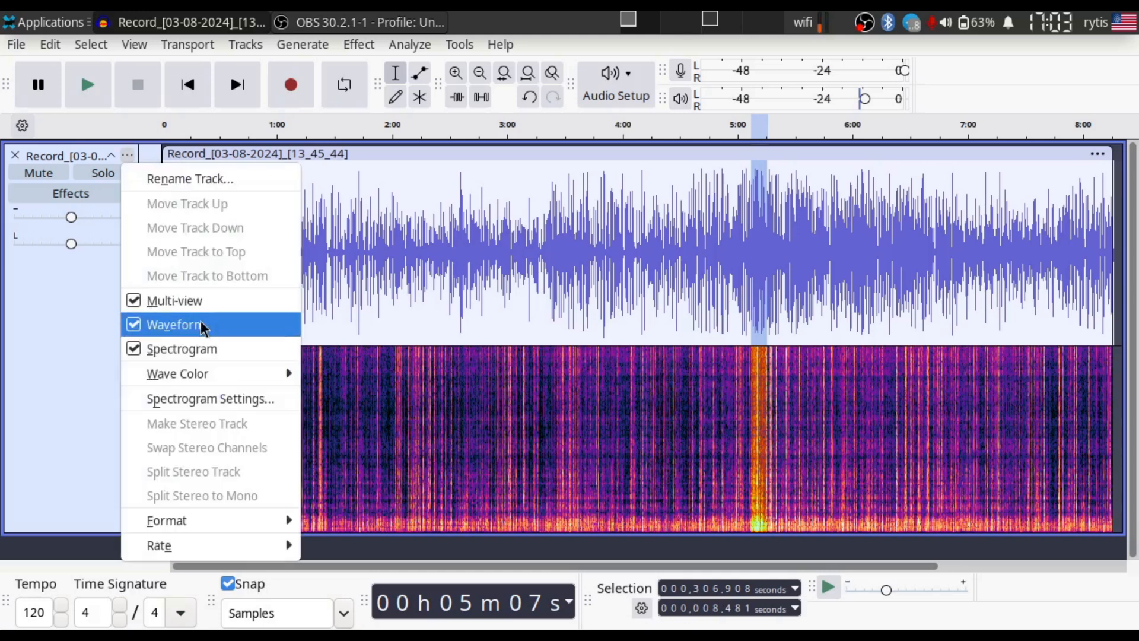
{"action": "left_click", "coordinate": [206, 401]}
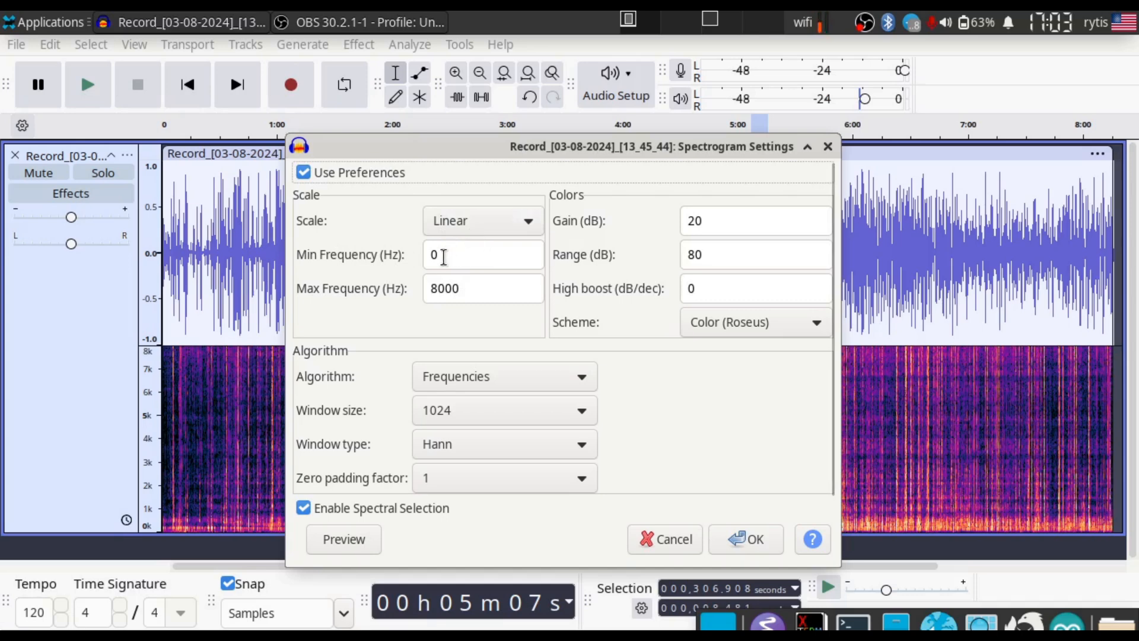
{"action": "left_click", "coordinate": [470, 288]}
{"action": "double_click", "coordinate": [470, 288]}
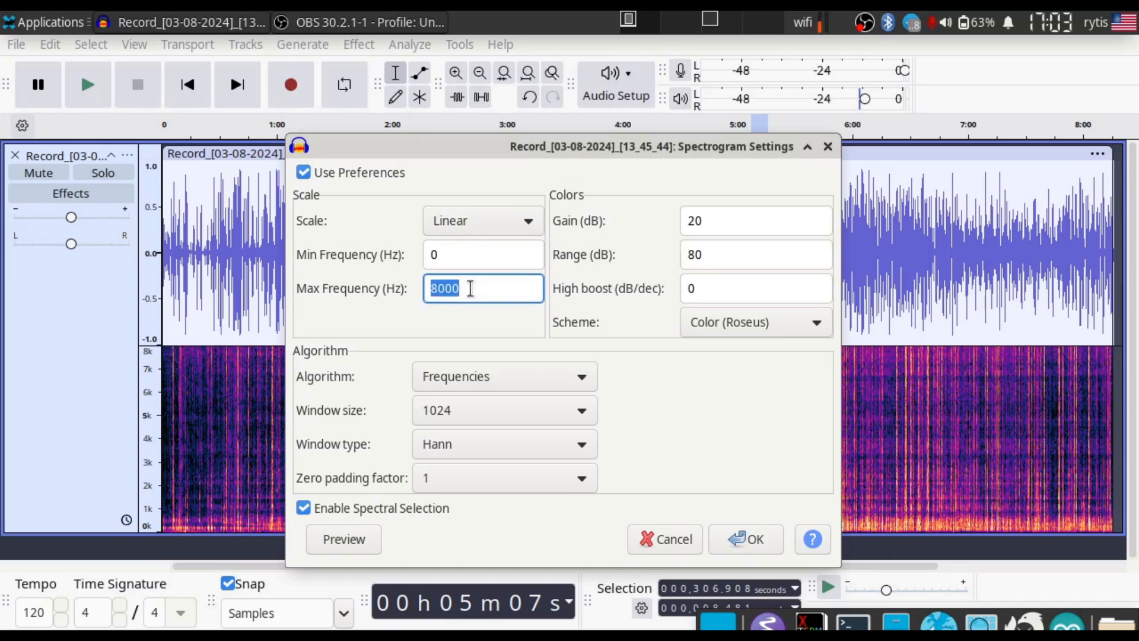
{"action": "type", "text": "24000"}
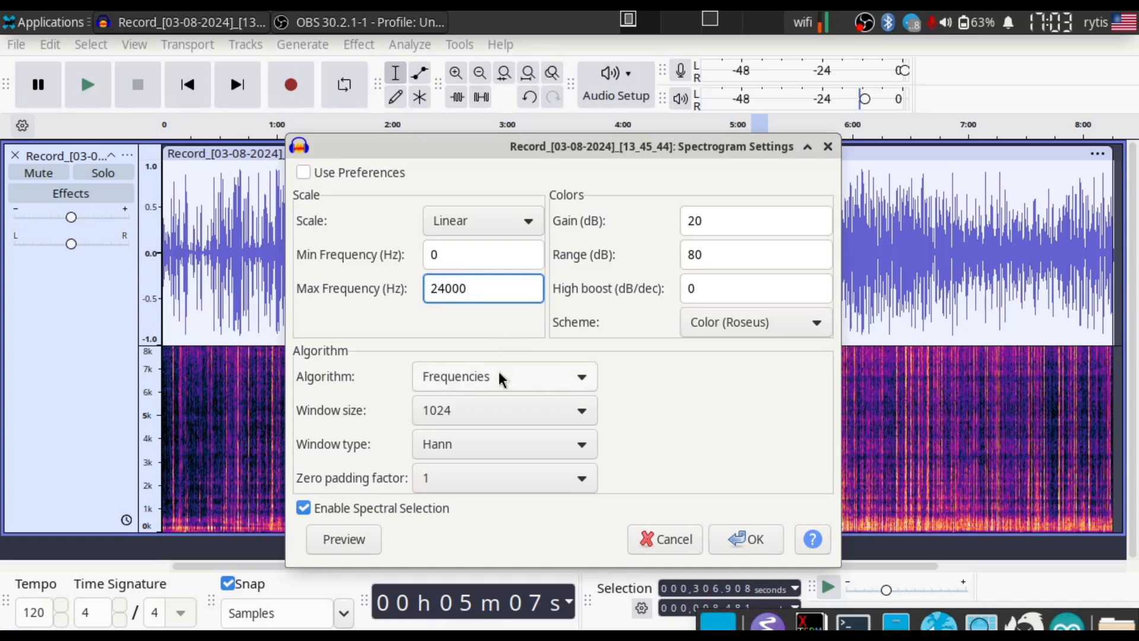
{"action": "left_click", "coordinate": [501, 411]}
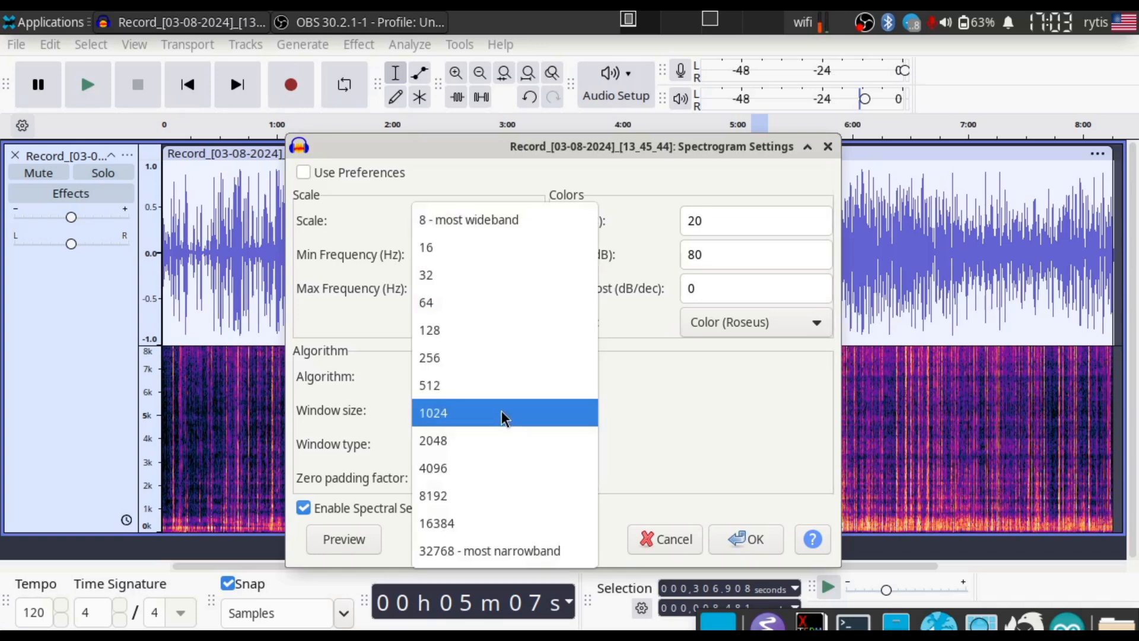
{"action": "left_click", "coordinate": [501, 335]}
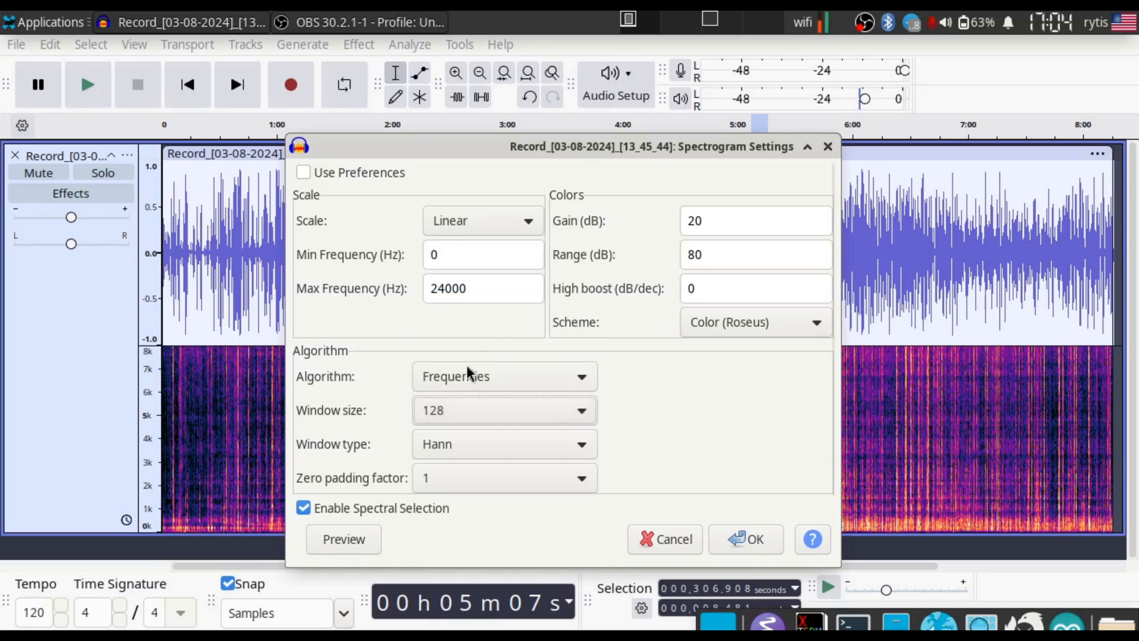
{"action": "left_click", "coordinate": [491, 444]}
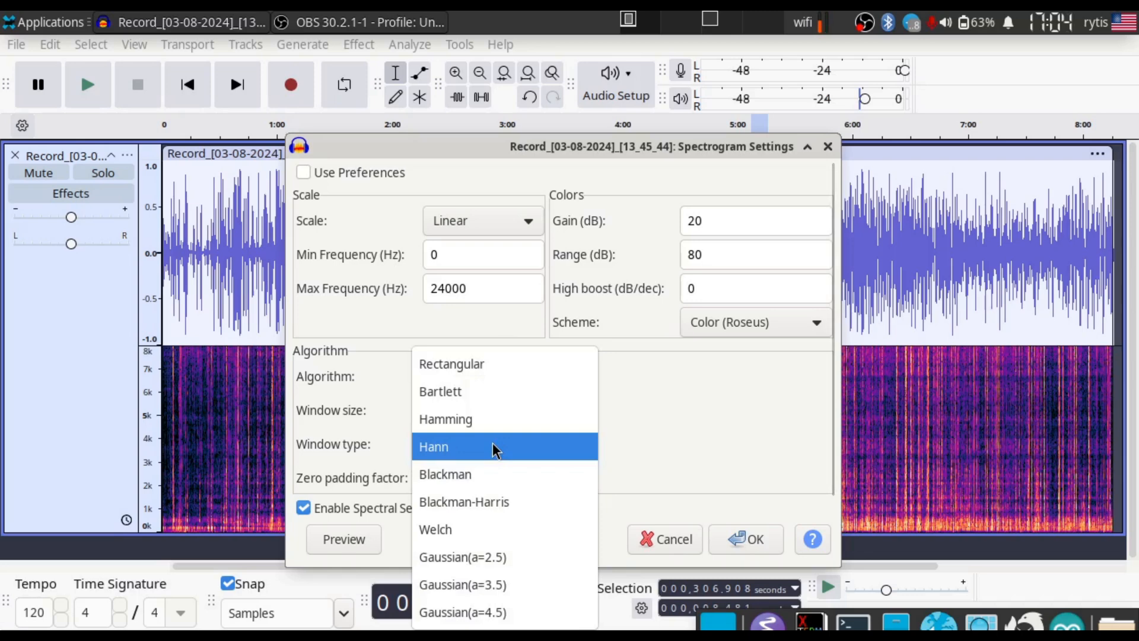
{"action": "left_click", "coordinate": [514, 423]}
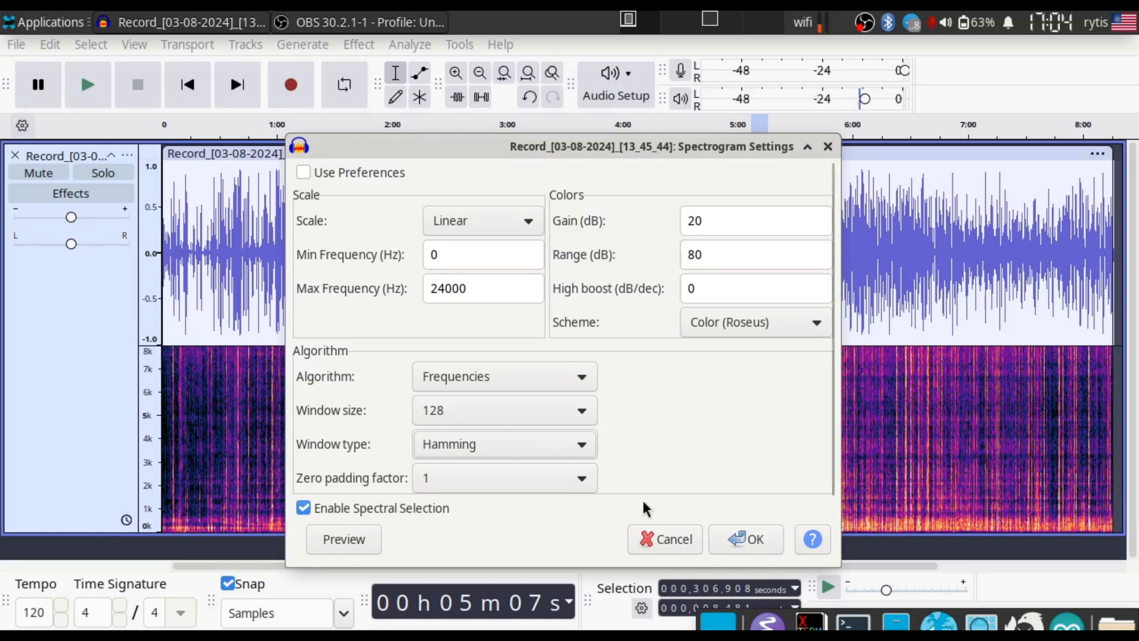
{"action": "left_click", "coordinate": [750, 543]}
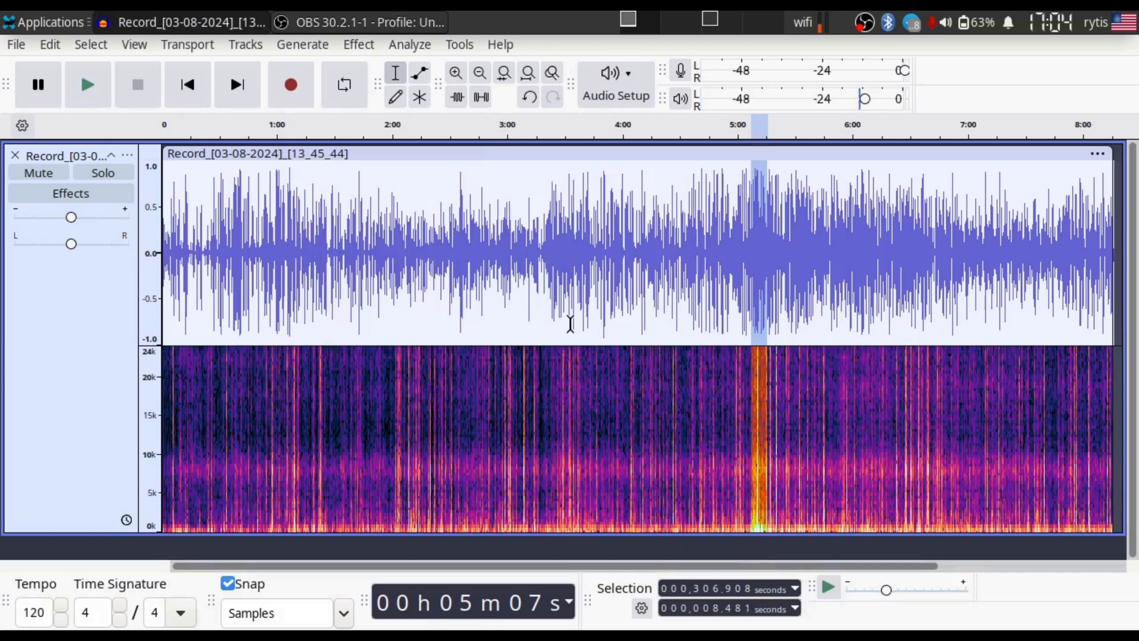
- Examine the waveform and spectrogram of individual sound peaks around 5:10 in the recording
{"action": "key", "text": "shift"}
{"action": "key", "text": "ctrl+e"}
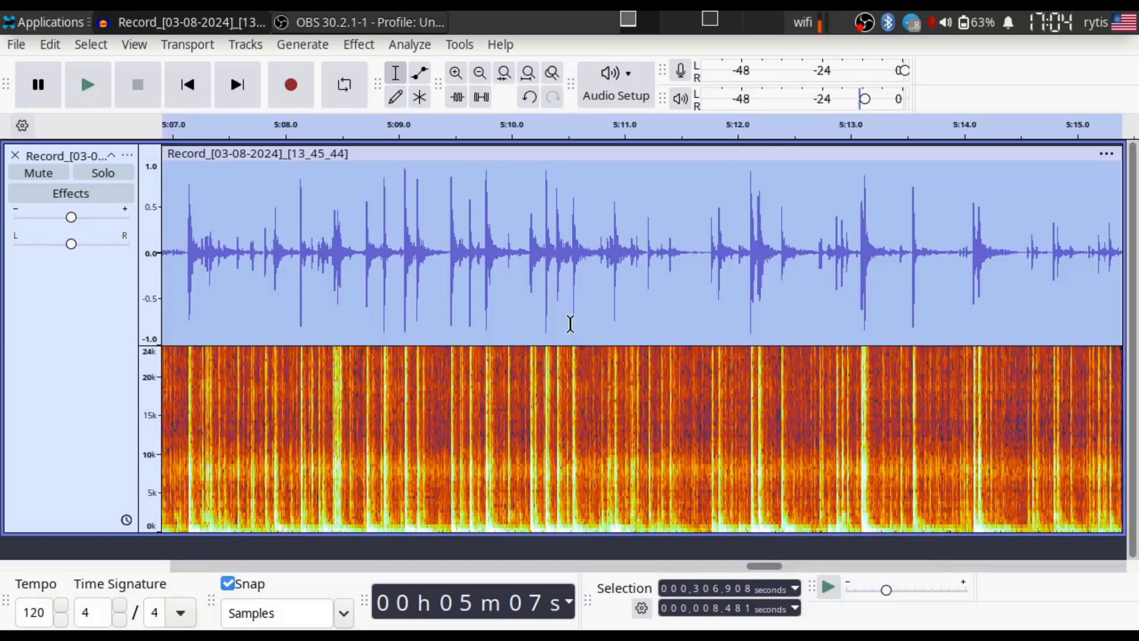
{"action": "left_click", "coordinate": [553, 298]}
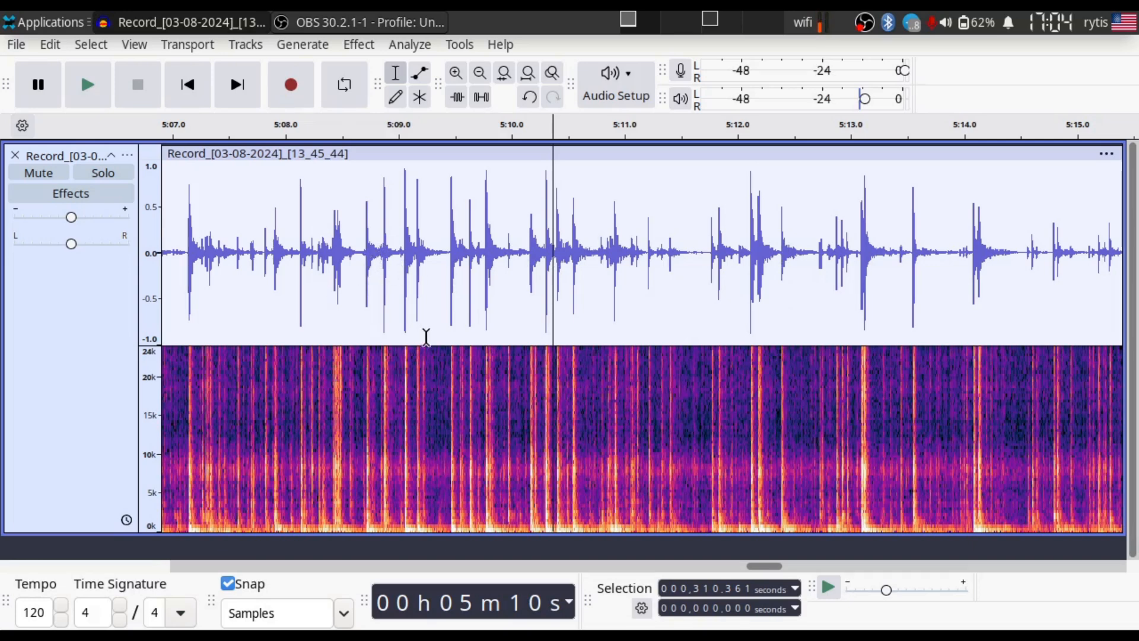
{"action": "key", "text": "shift"}
{"action": "scroll", "coordinate": [630, 275], "scroll_direction": "down", "scroll_amount": 2, "text": "ctrl"}
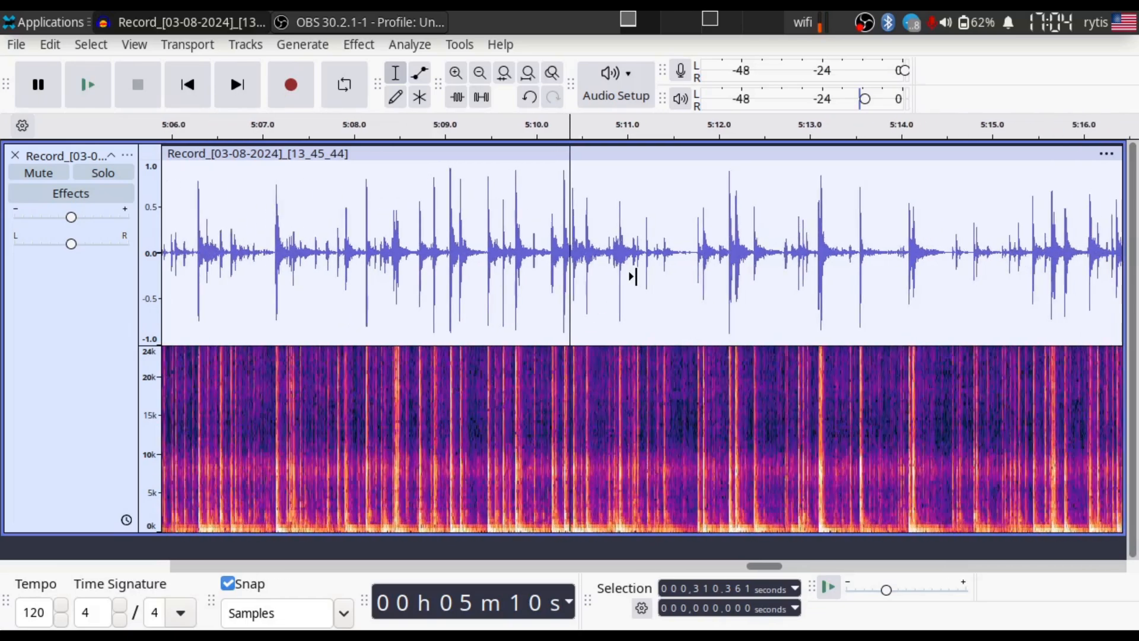
{"action": "scroll", "coordinate": [631, 275], "scroll_direction": "right", "scroll_amount": 2}
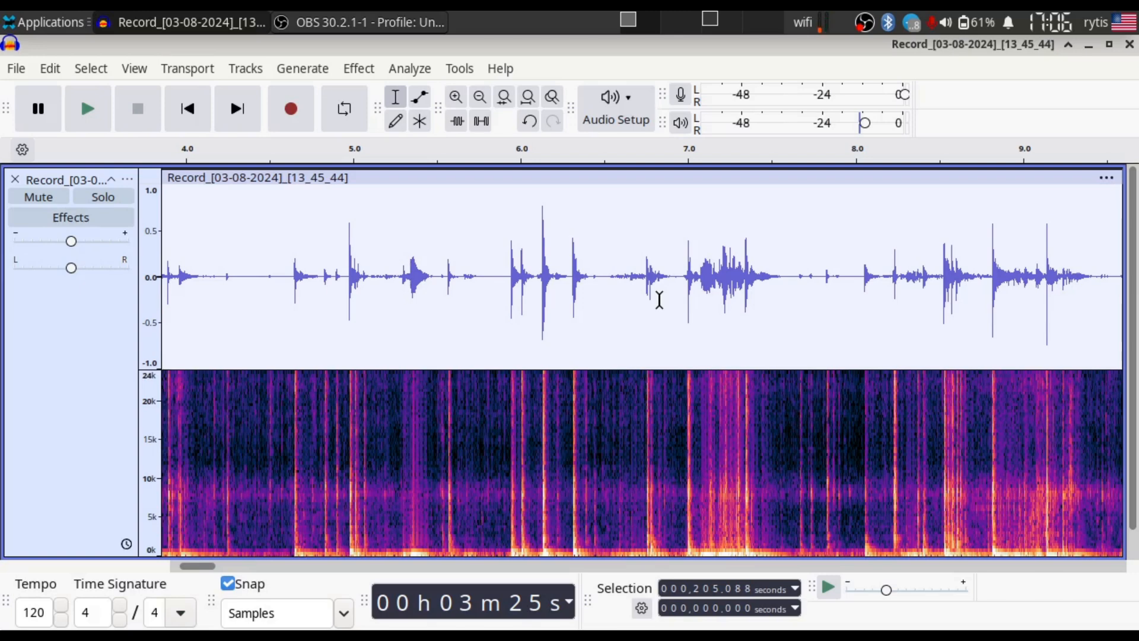
- Select the section from about 6.5 to 7.7 seconds and play it back at normal speed
{"action": "left_click_drag", "start_coordinate": [604, 290], "coordinate": [802, 330]}
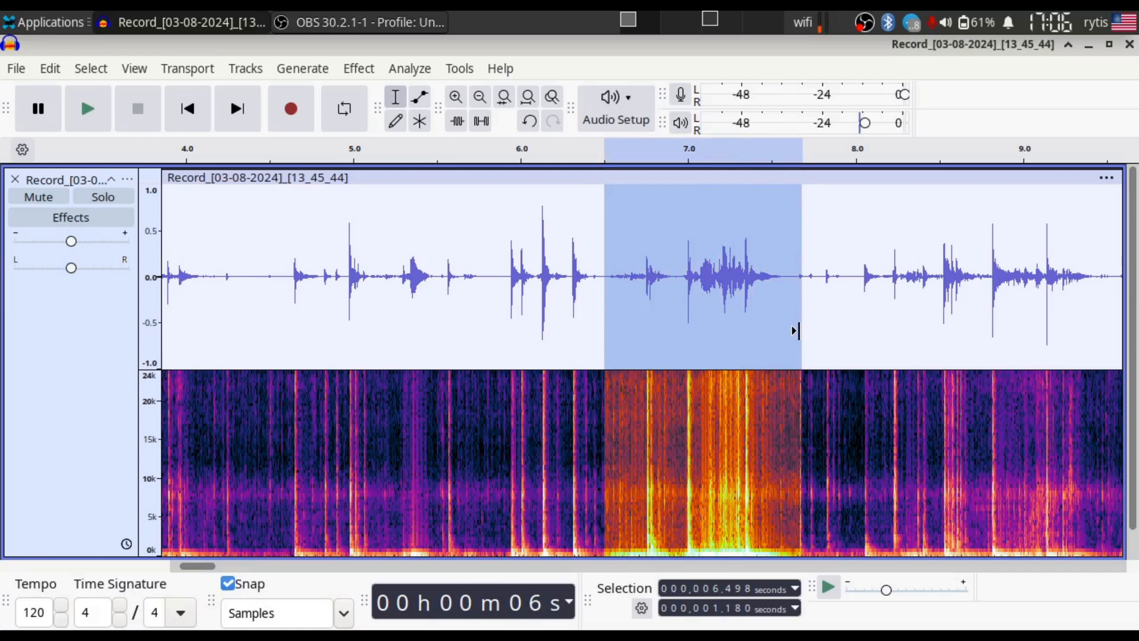
{"action": "key", "text": "ctrl"}
{"action": "key", "text": "ctrl+e"}
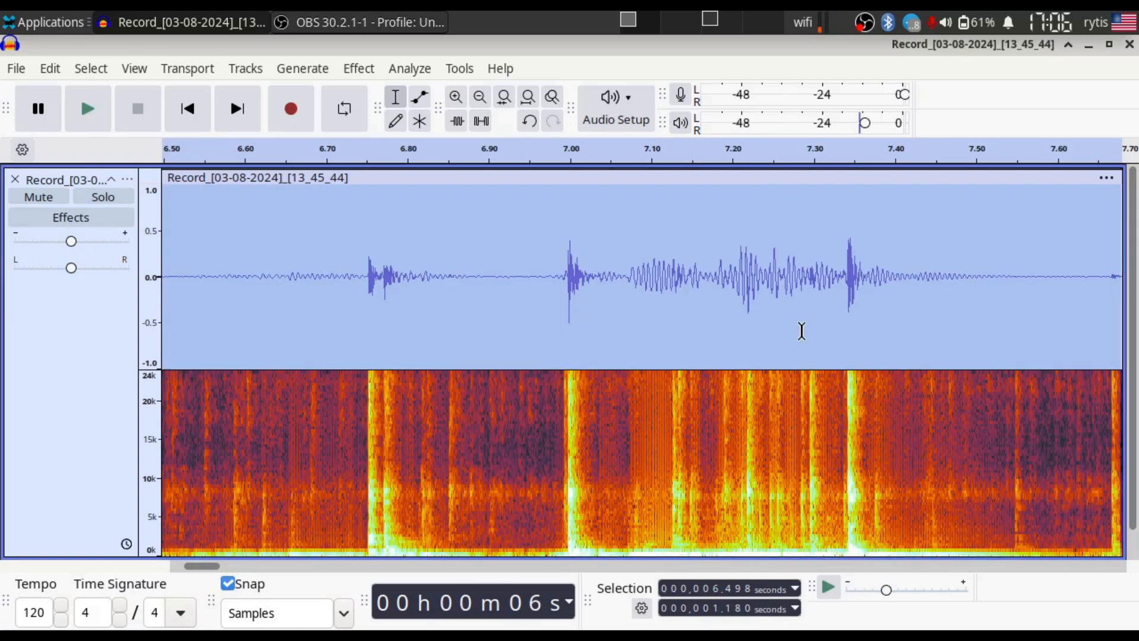
{"action": "left_click", "coordinate": [98, 122]}
- Slow down the selected section using Change Speed and Pitch with a speed multiplier of 0.050
{"action": "left_click", "coordinate": [357, 68]}
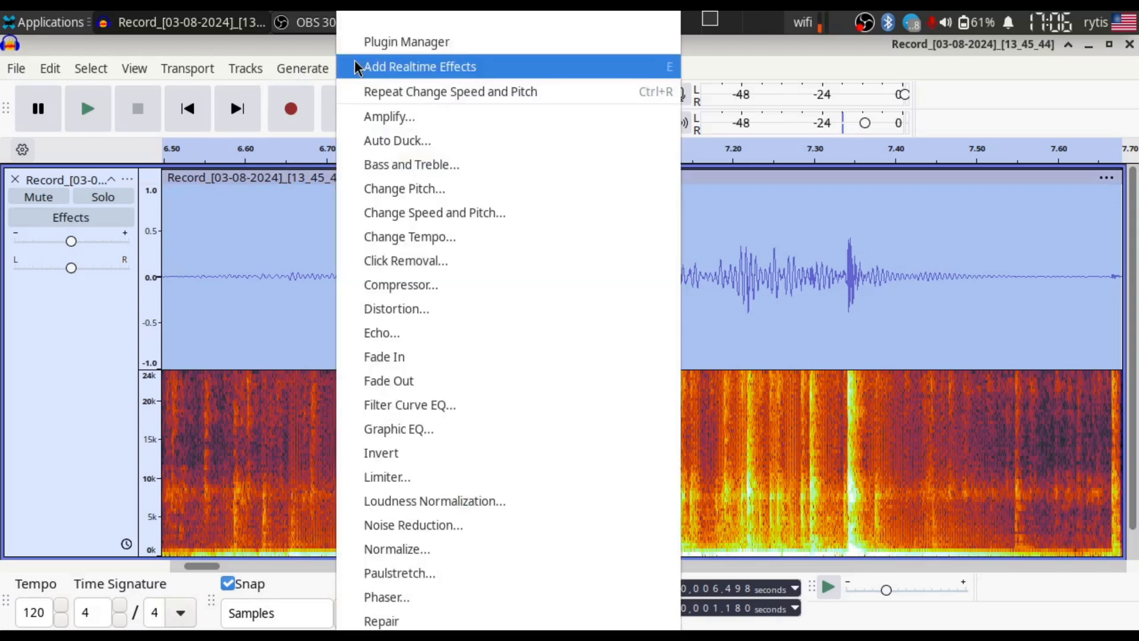
{"action": "left_click", "coordinate": [401, 219]}
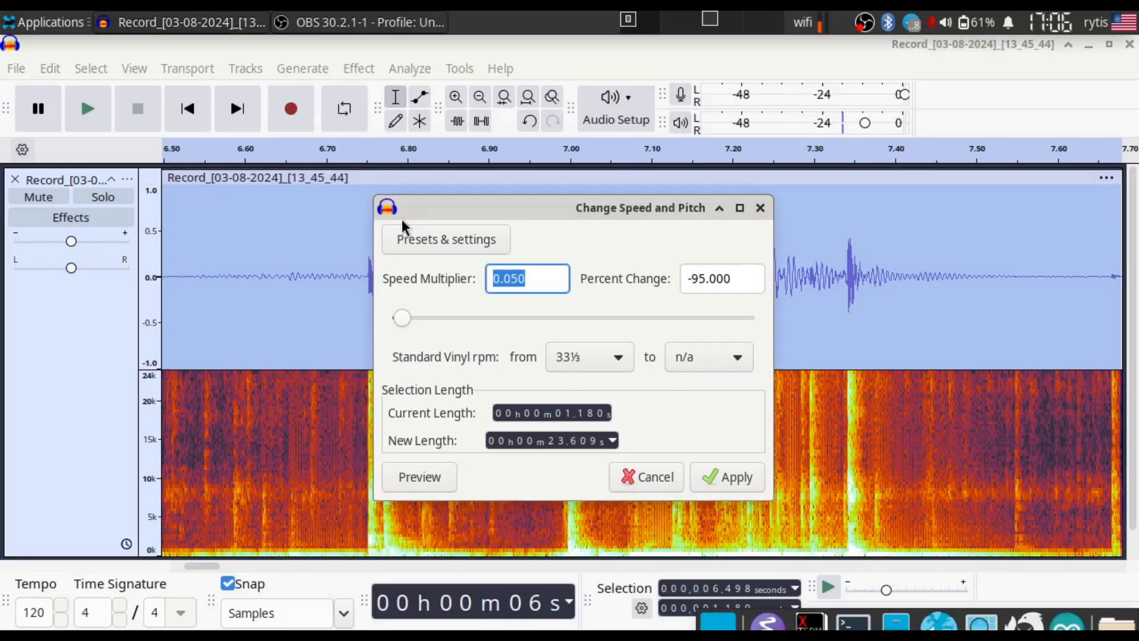
{"action": "left_click", "coordinate": [502, 279]}
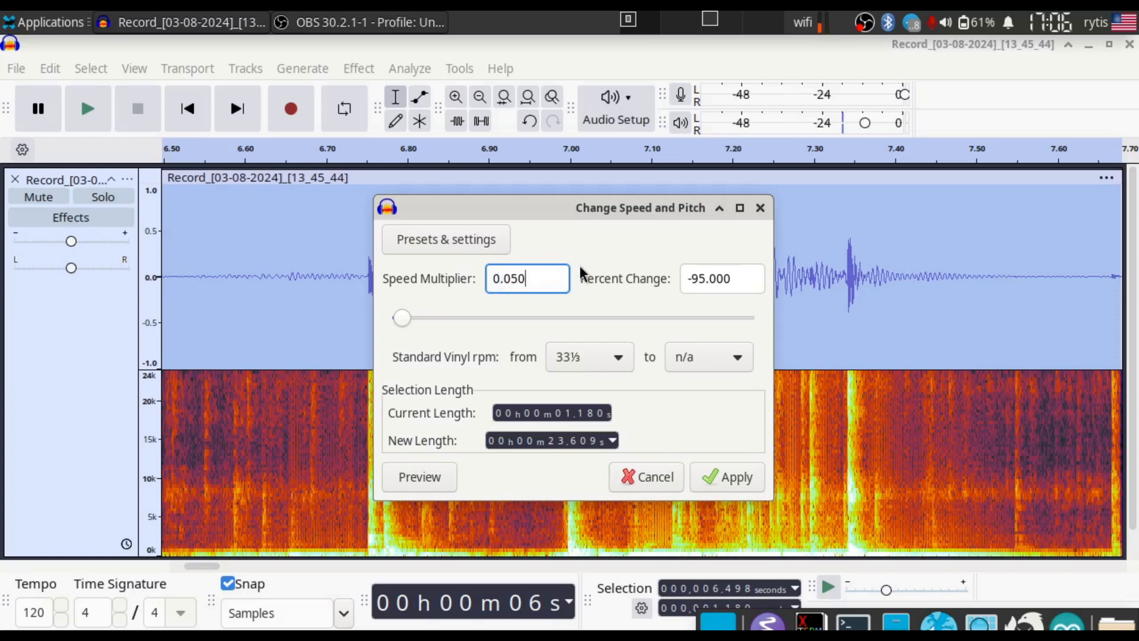
{"action": "left_click", "coordinate": [721, 479]}
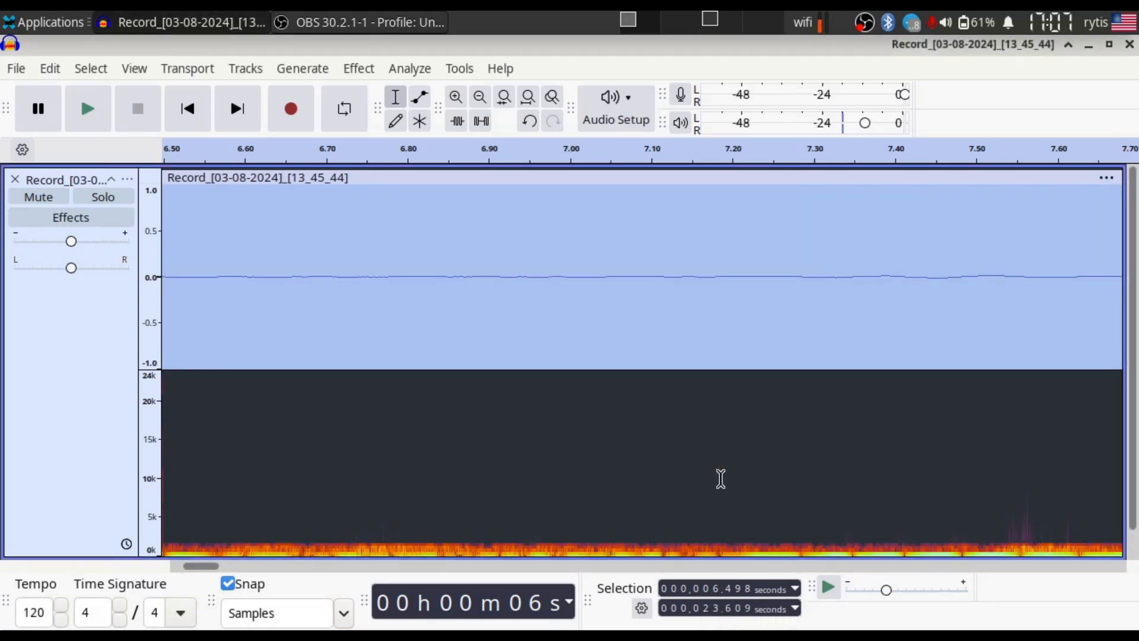
{"action": "key", "text": "ctrl"}
{"action": "key", "text": "ctrl+e"}
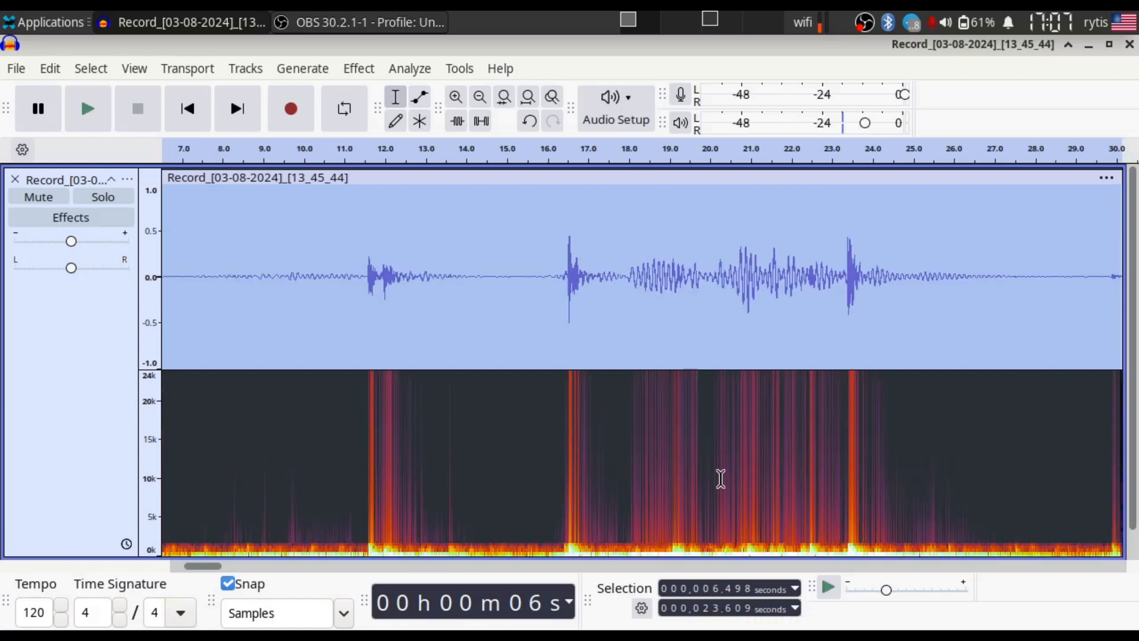
- Play back the slowed-down selection from about 6.5 seconds through all of its drop sounds
{"action": "left_click", "coordinate": [88, 110]}
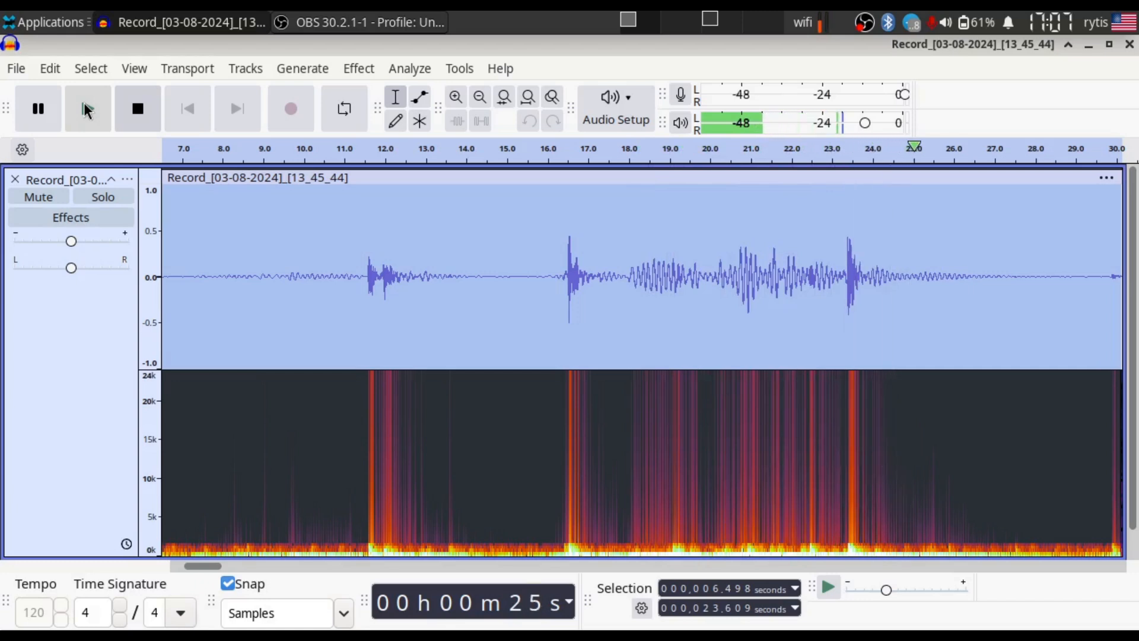
{"action": "left_click", "coordinate": [85, 117]}
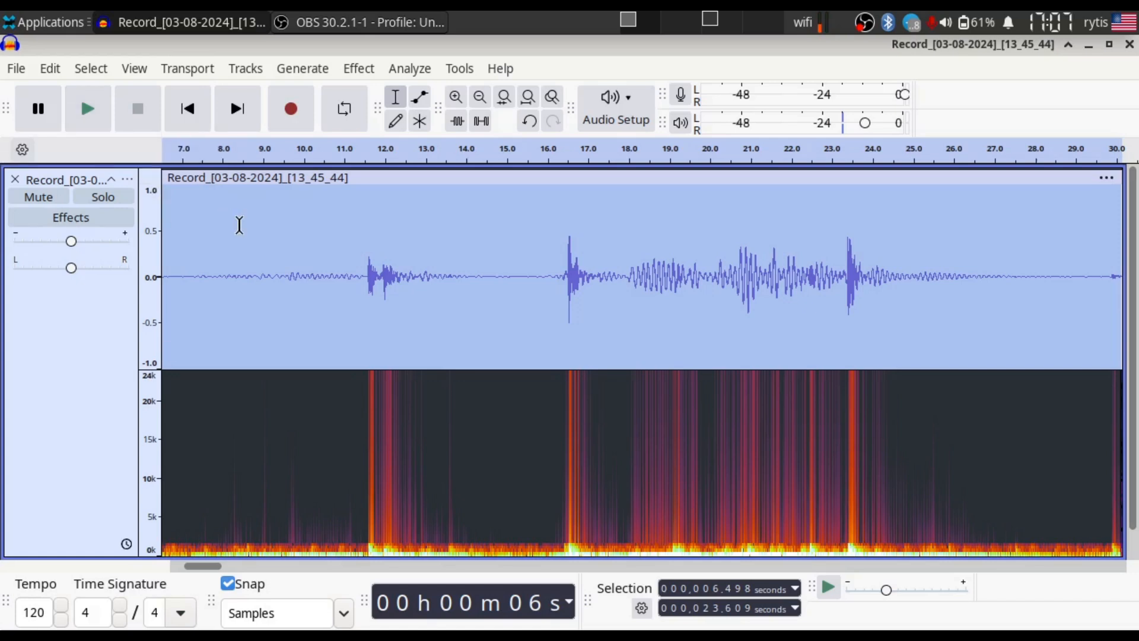
- Replay the slowed-down selection from about 6.5 seconds, pausing at about 13, 18, 20 and 29 seconds to examine each drop sound
{"action": "left_click", "coordinate": [95, 118]}
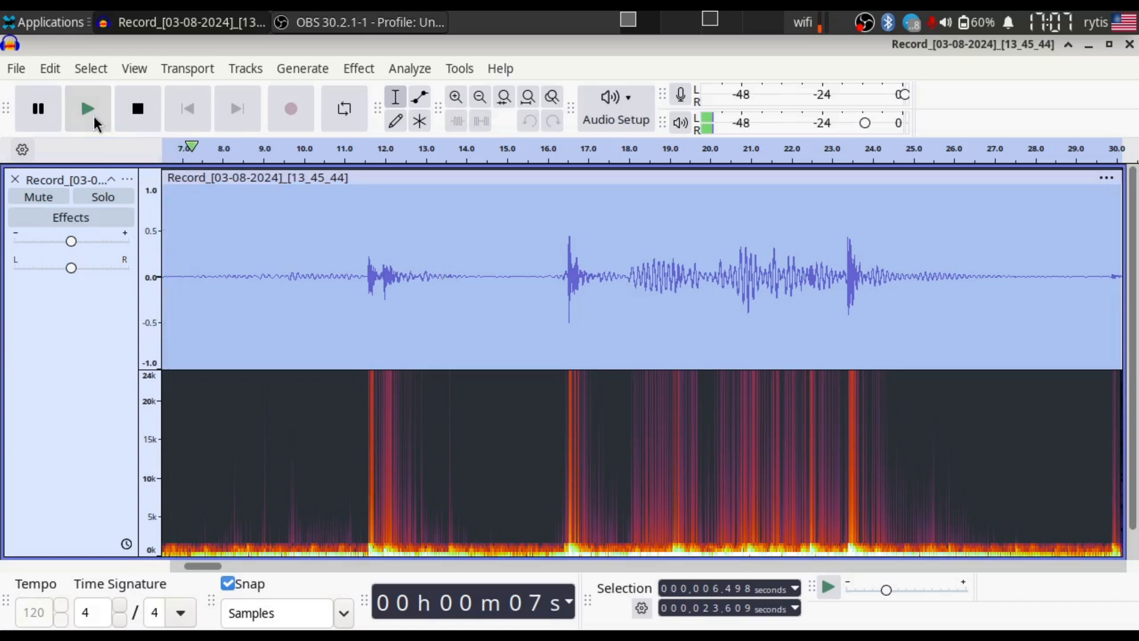
{"action": "left_click", "coordinate": [37, 119]}
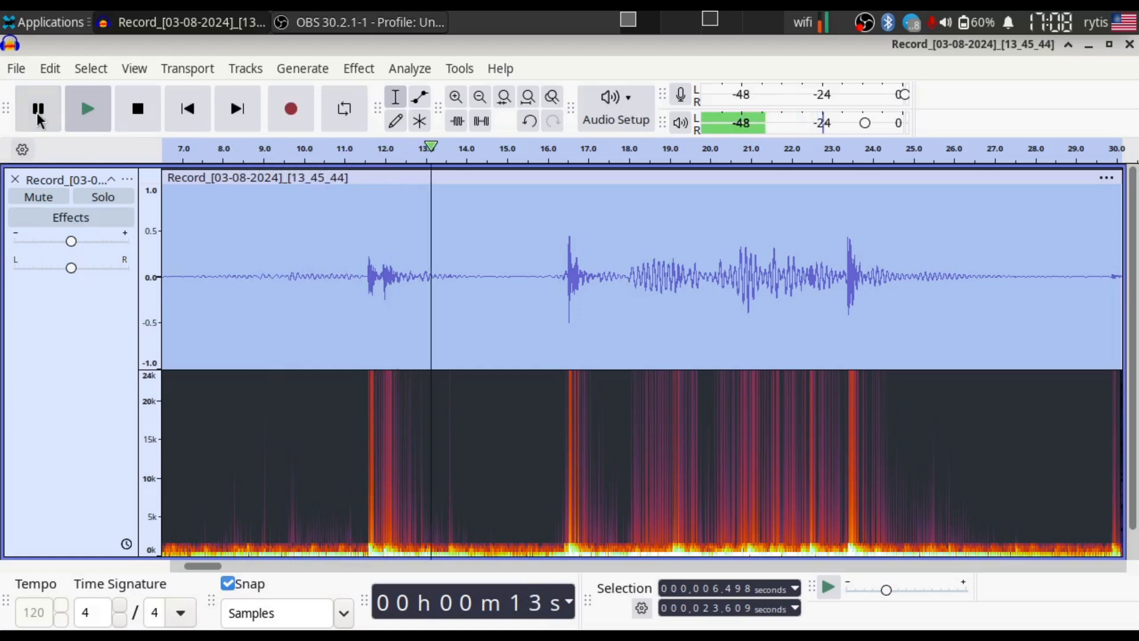
{"action": "left_click", "coordinate": [37, 119]}
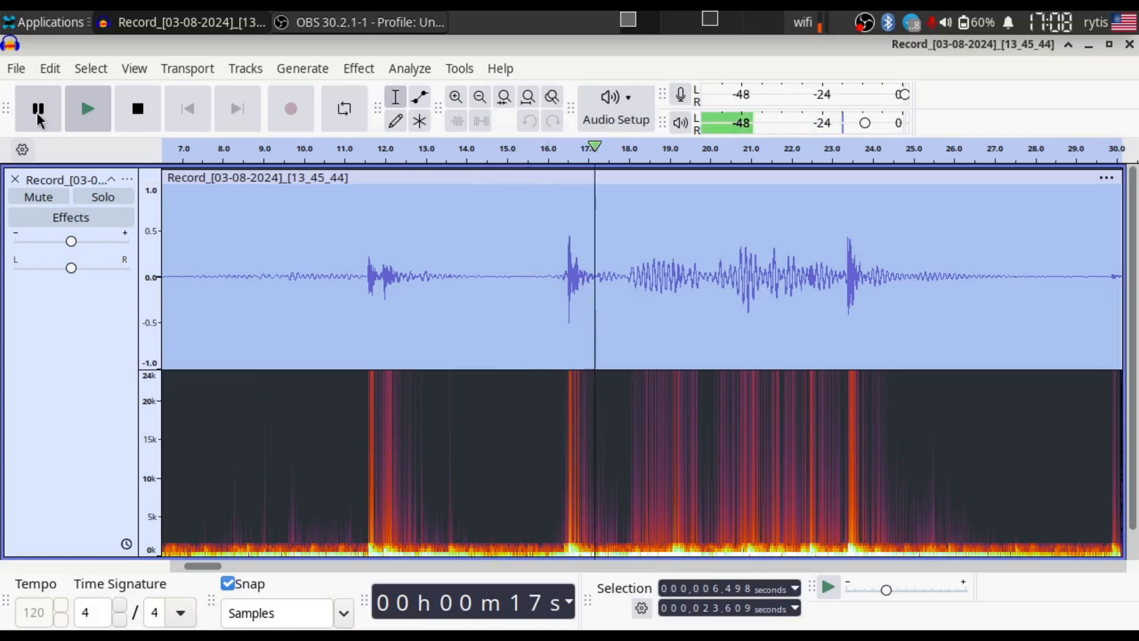
{"action": "left_click", "coordinate": [38, 119]}
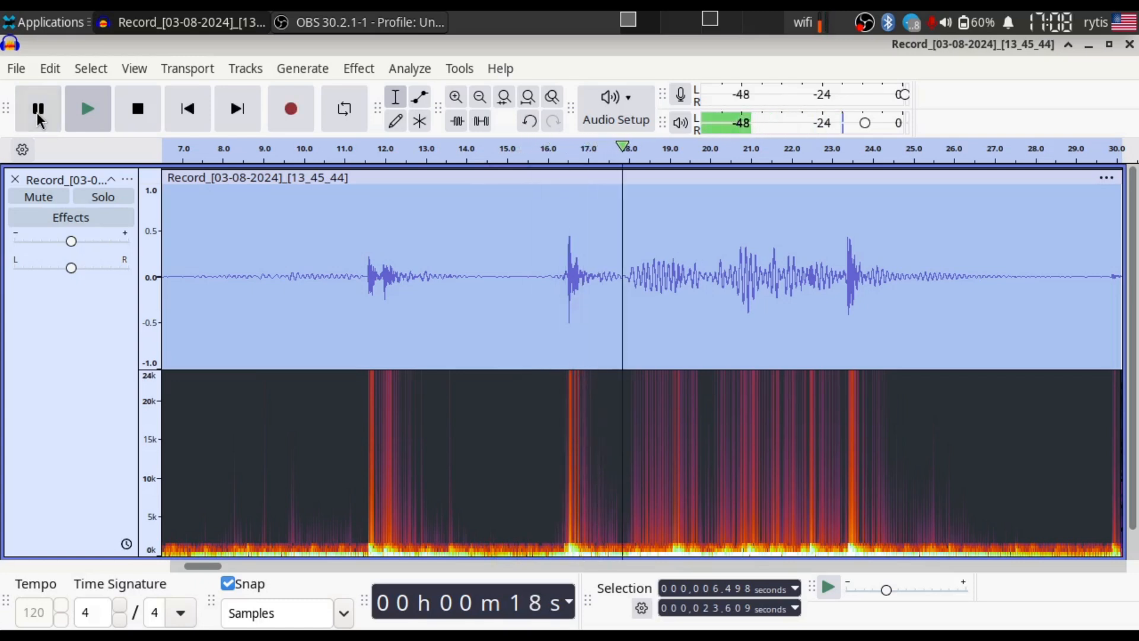
{"action": "left_click", "coordinate": [37, 118]}
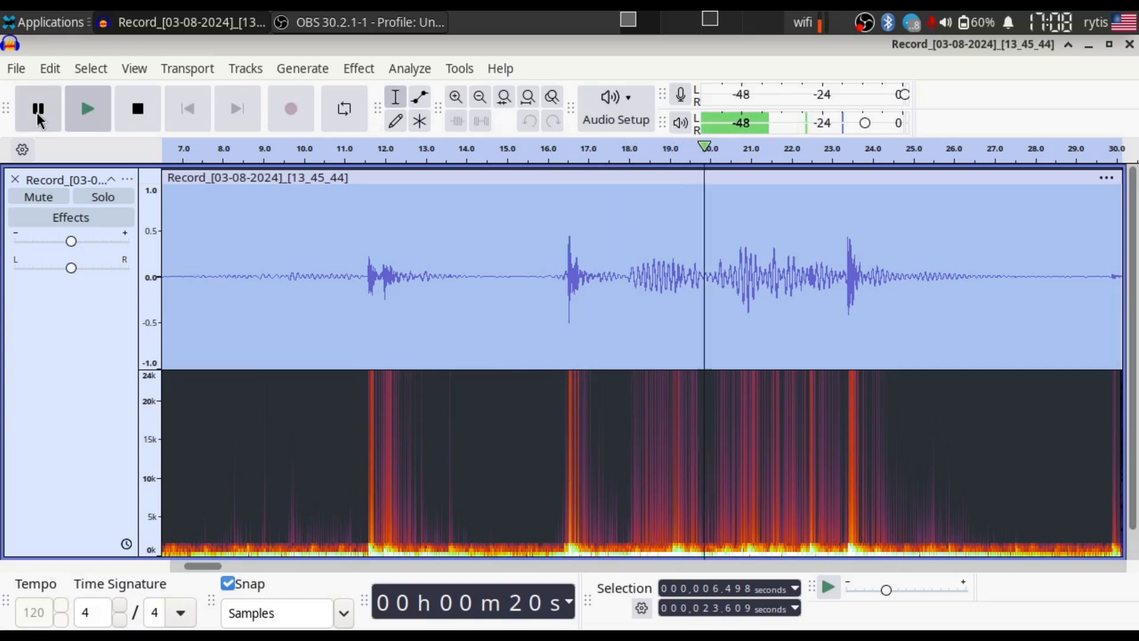
{"action": "left_click", "coordinate": [37, 118]}
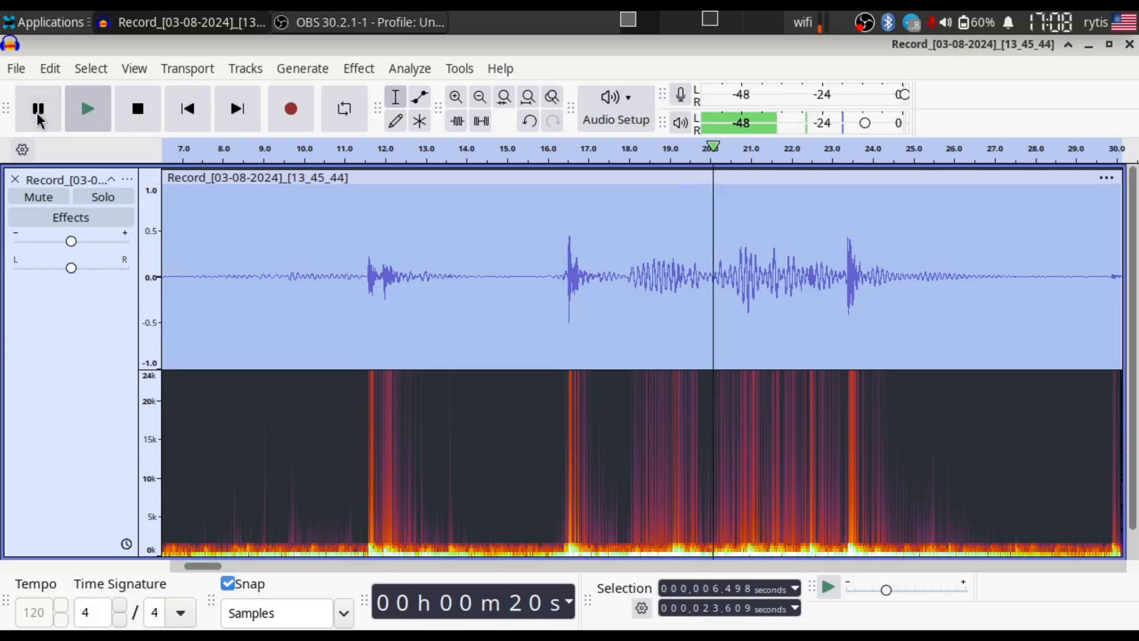
{"action": "left_click", "coordinate": [37, 118]}
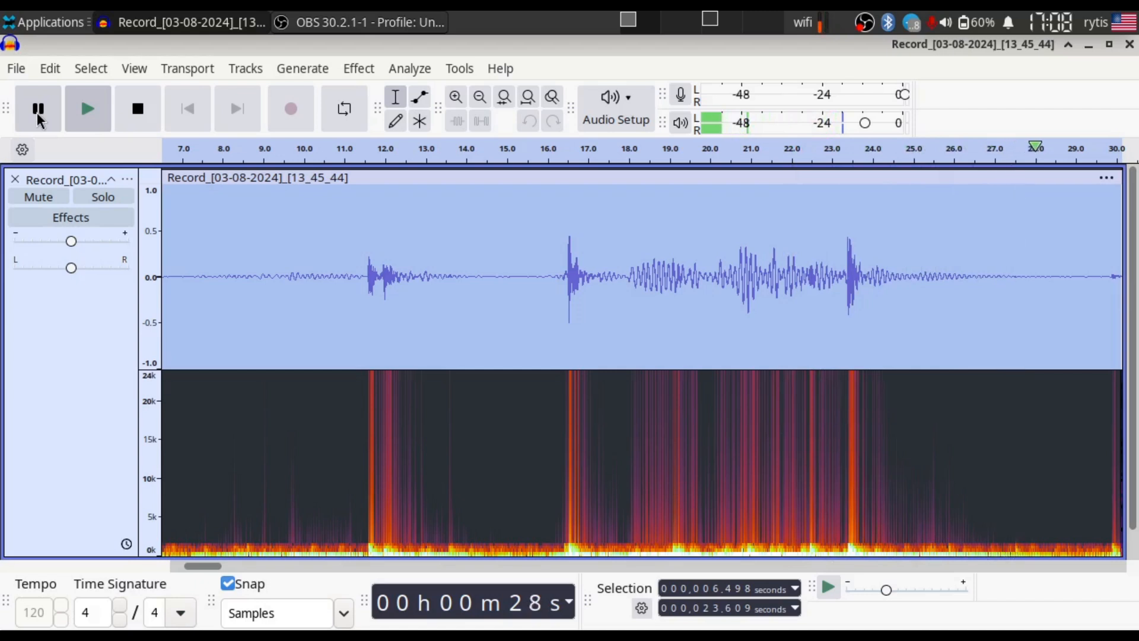
{"action": "left_click", "coordinate": [37, 113]}
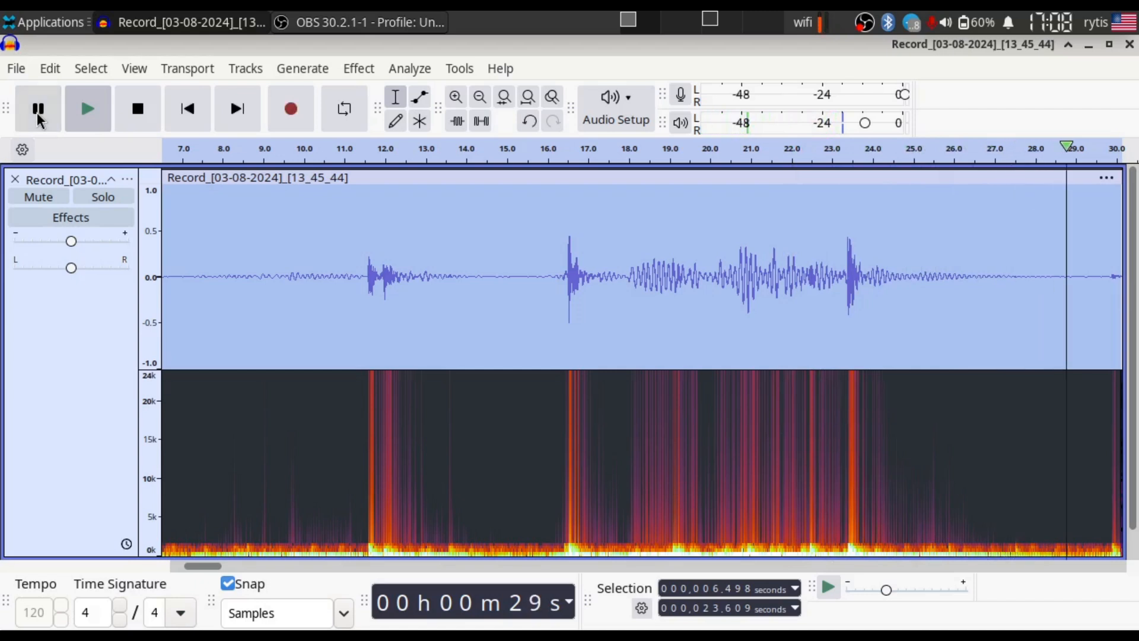